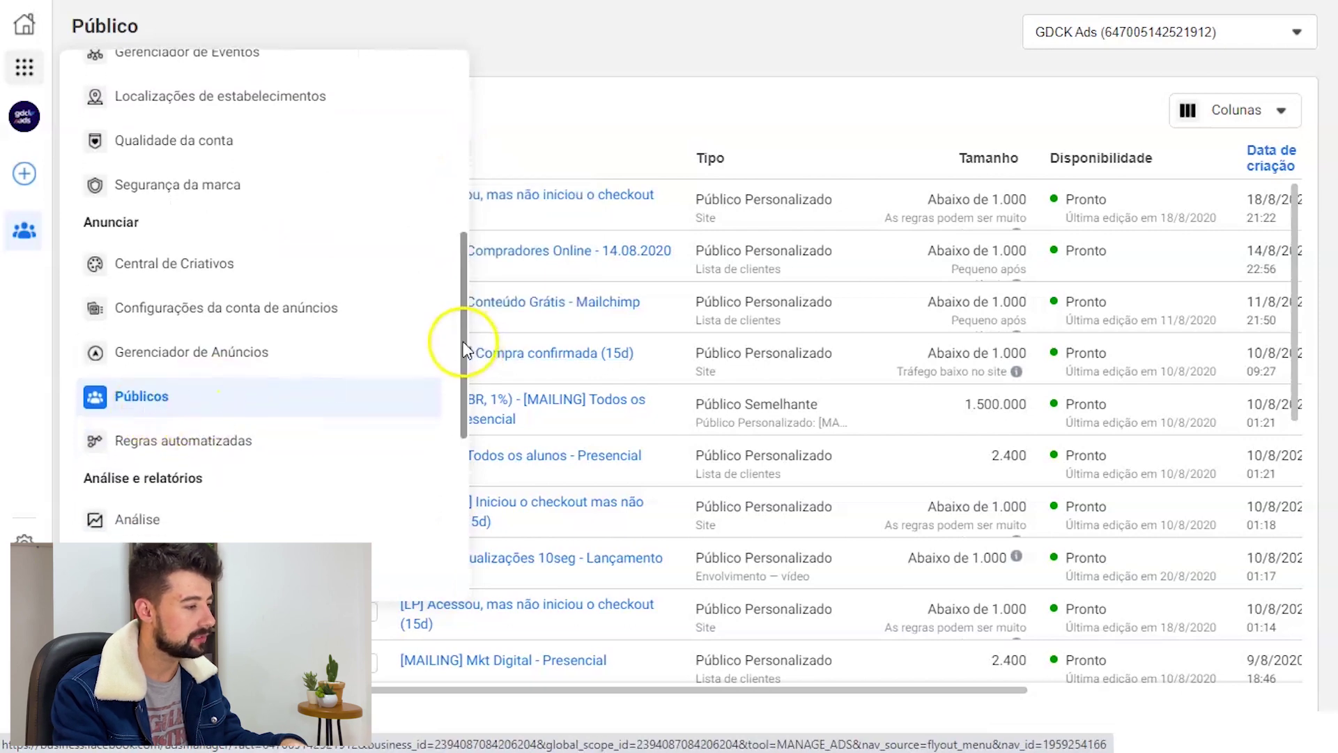
# Start creating a custom audience with a customer list as its source
pyautogui.click(488, 104)
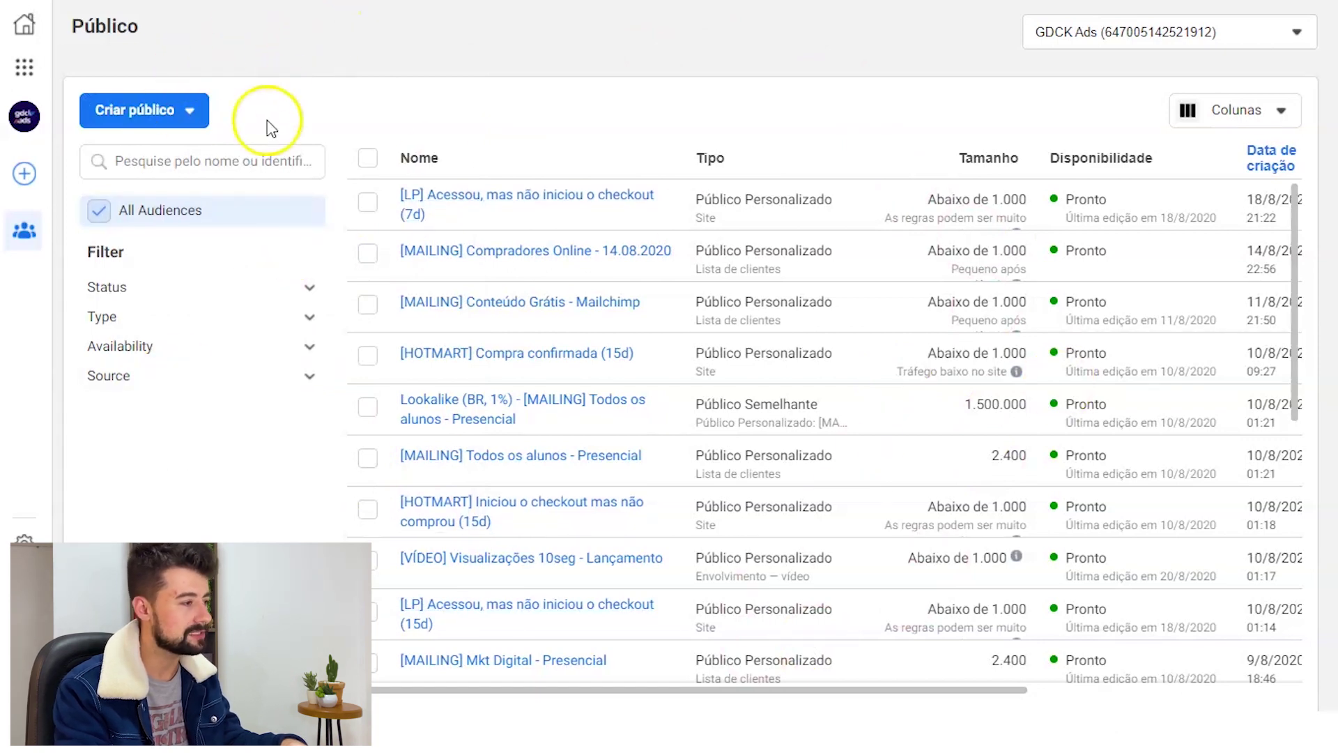
pyautogui.click(195, 114)
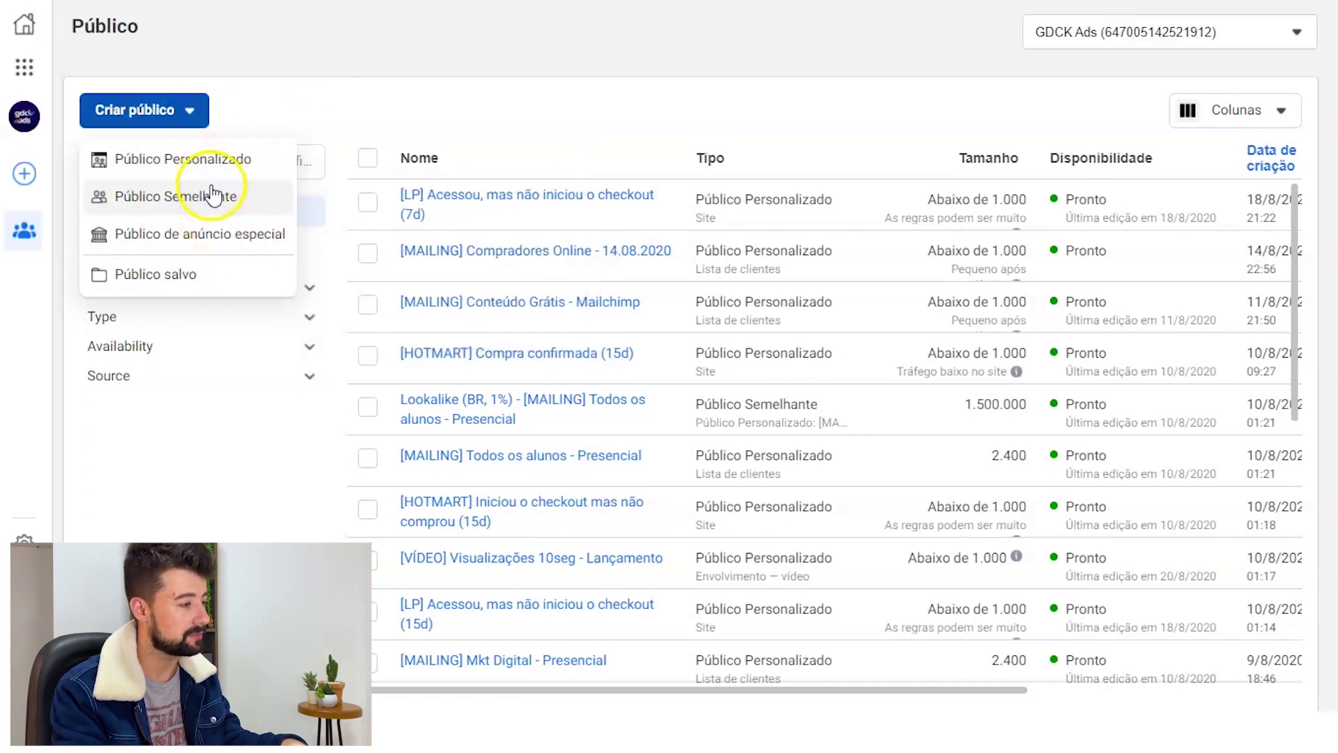
pyautogui.moveTo(213, 171)
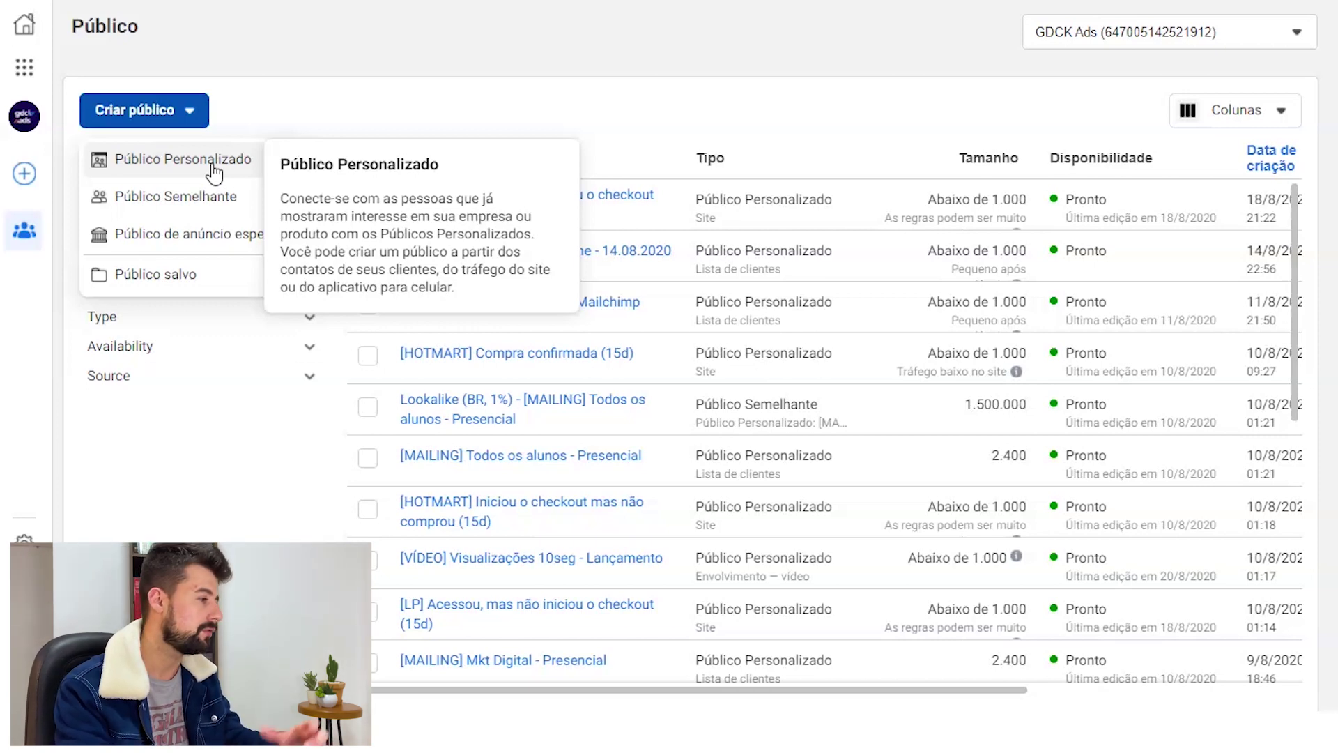
pyautogui.click(214, 173)
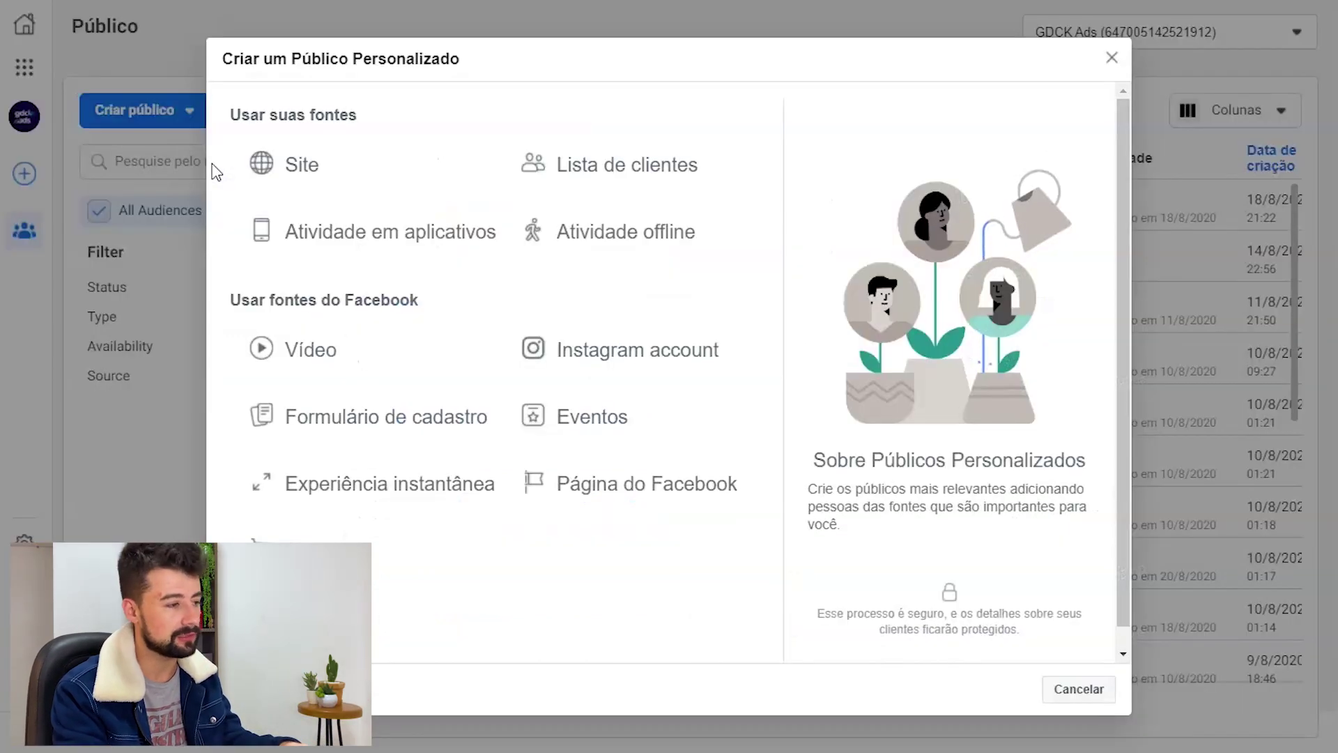
pyautogui.click(341, 154)
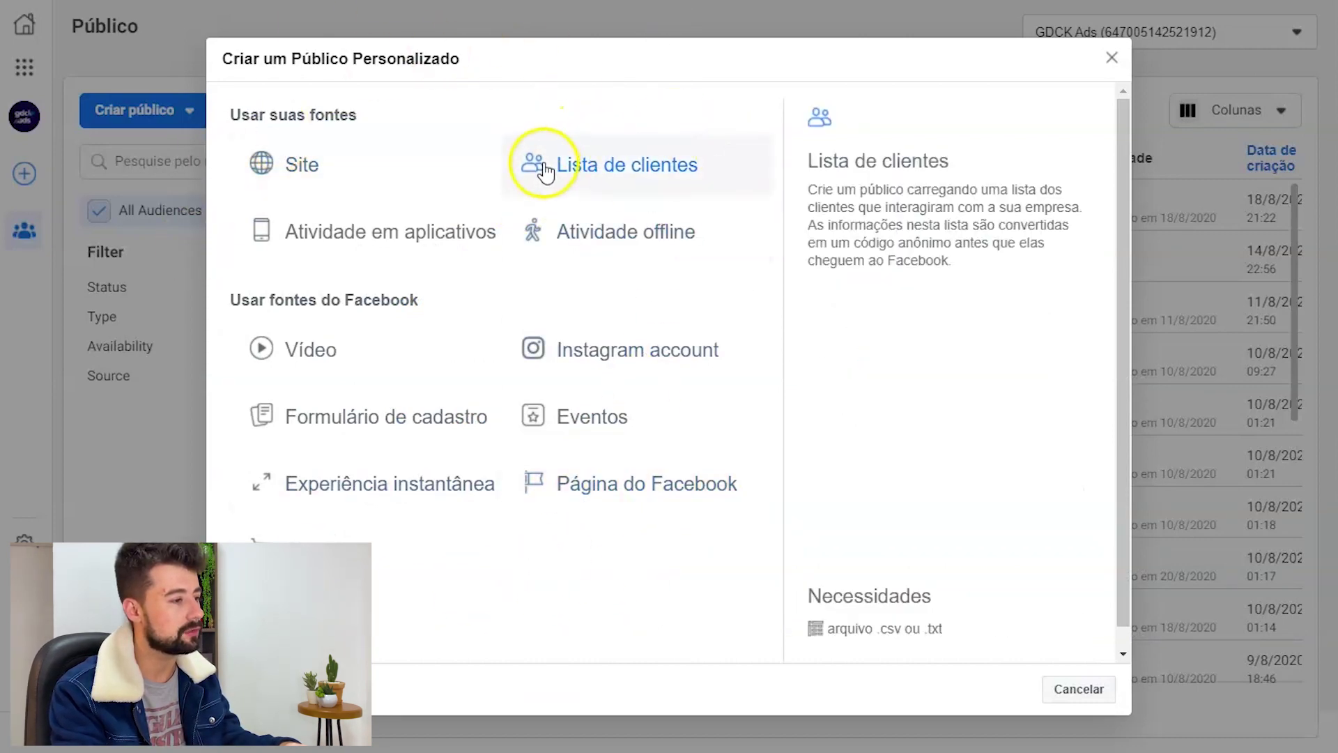
pyautogui.click(612, 168)
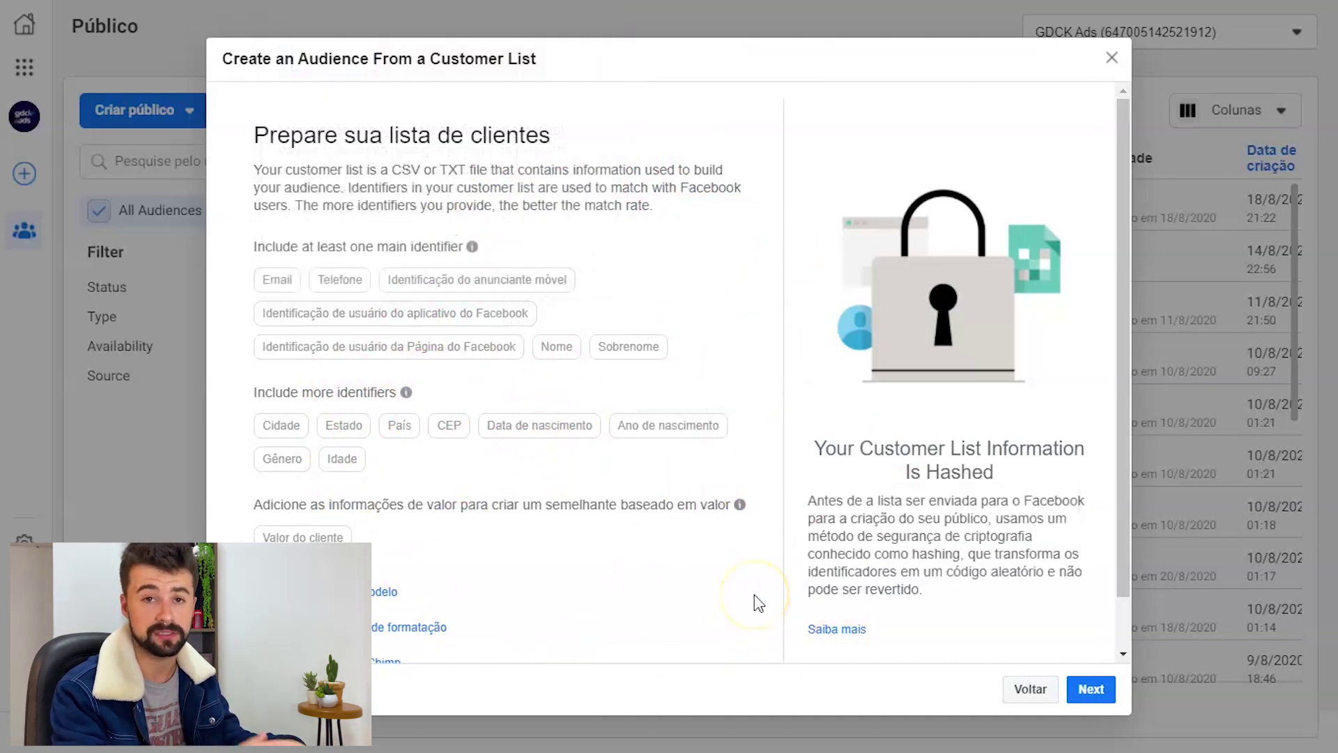
# Review the customer list preparation guidelines and specify that the list includes a customer value column
pyautogui.moveTo(1127, 233); pyautogui.dragTo(1119, 321)
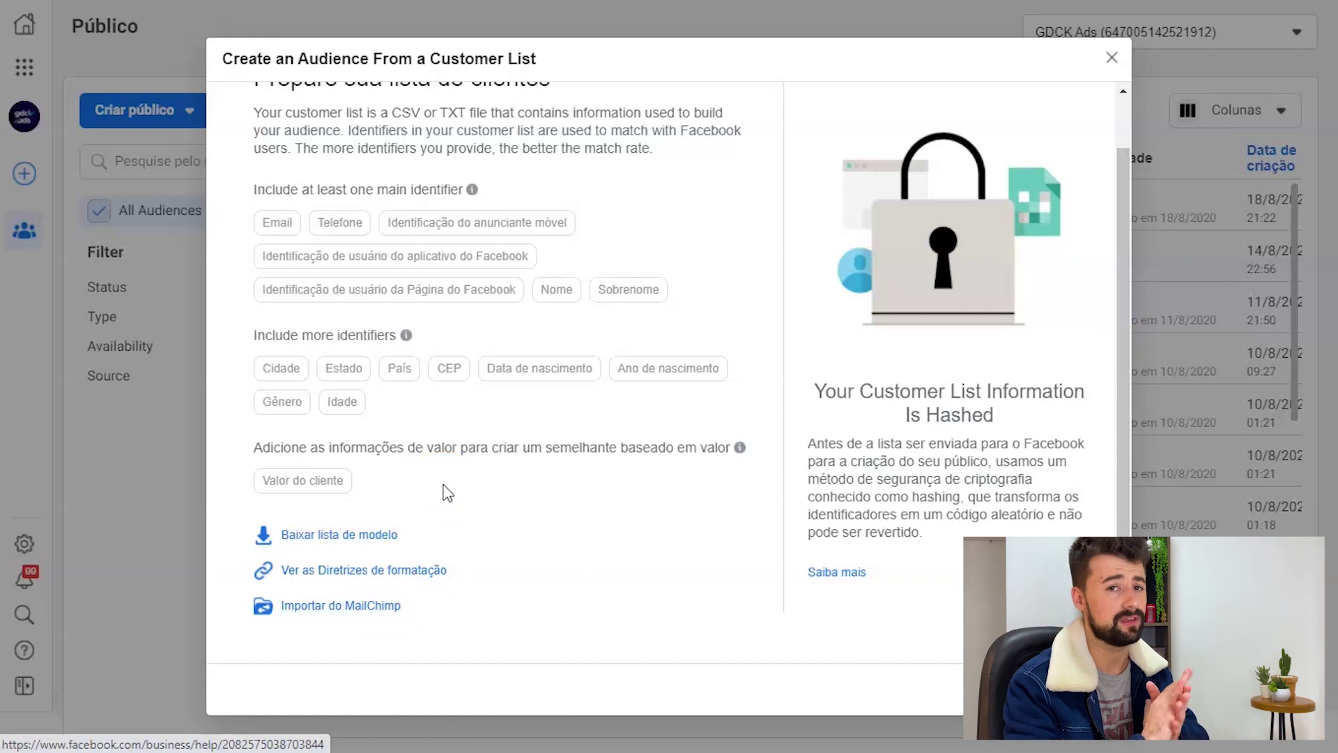
pyautogui.click(364, 532)
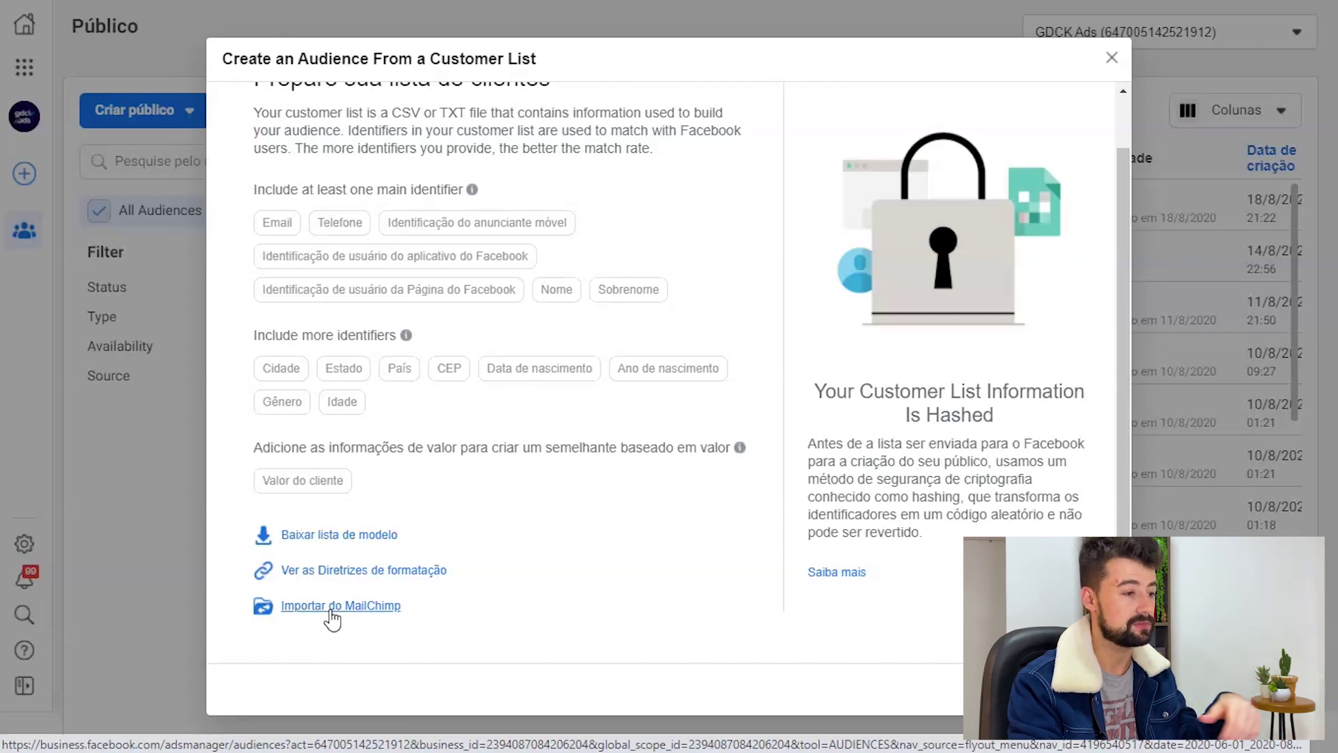
pyautogui.click(633, 622)
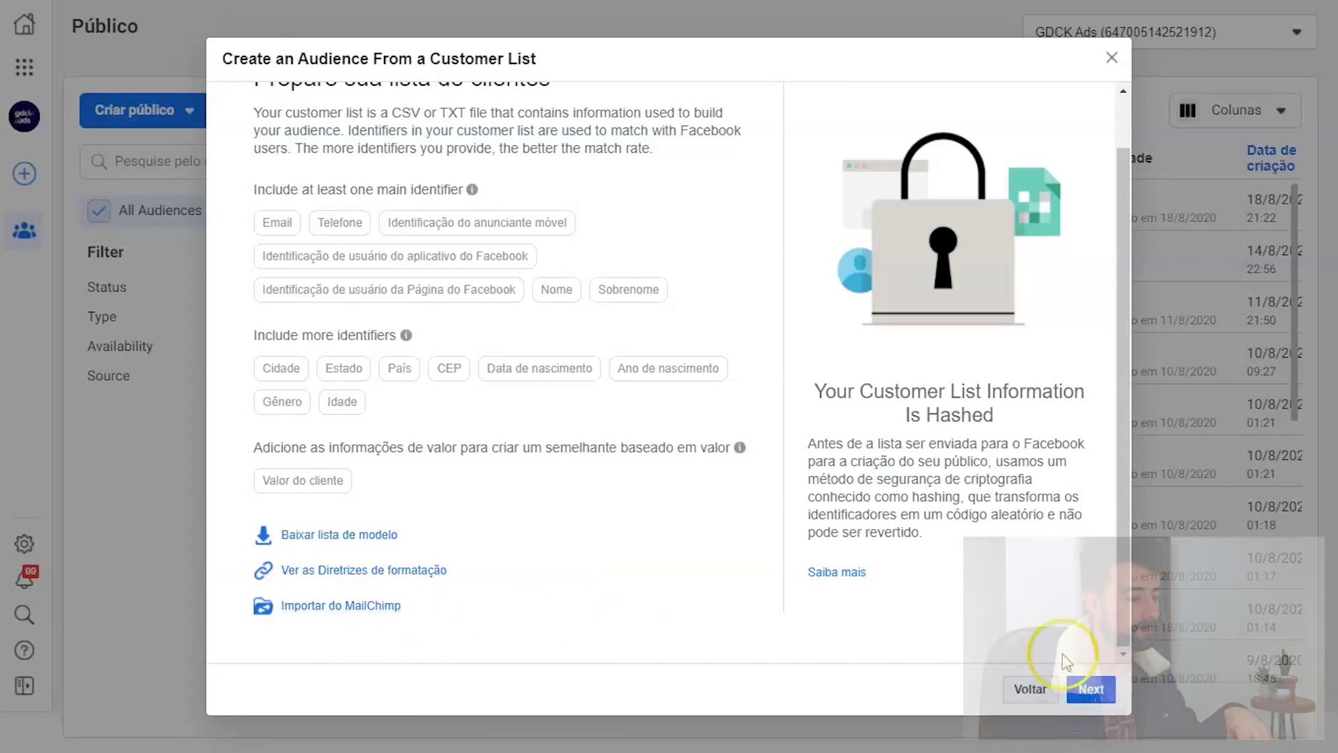
pyautogui.click(1084, 688)
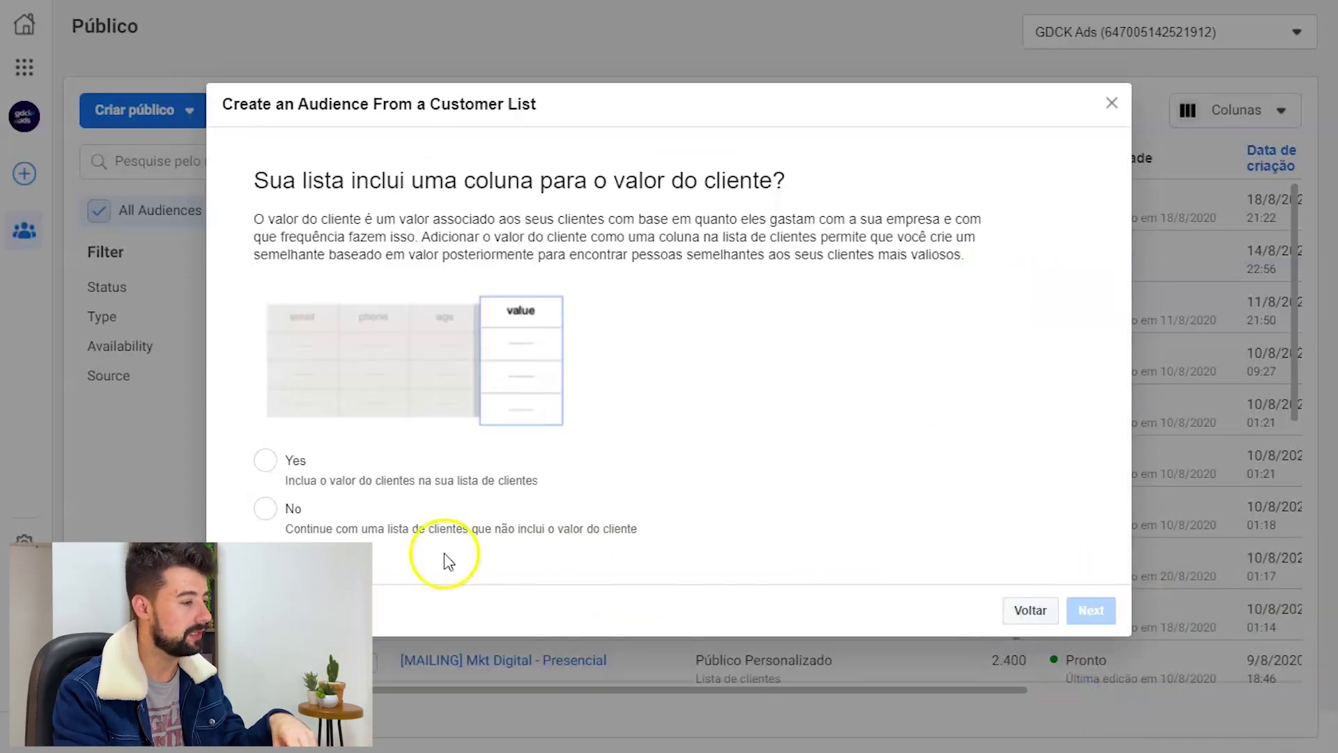
pyautogui.click(380, 364)
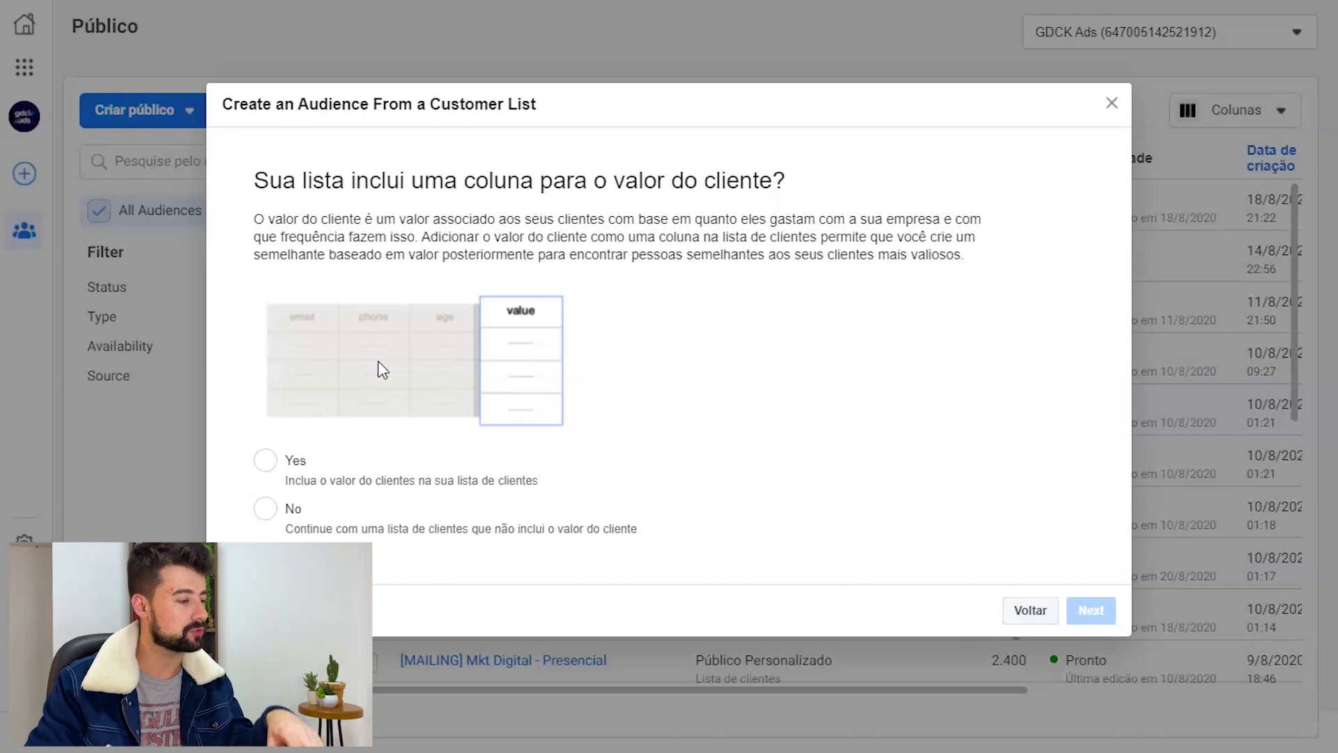
pyautogui.click(277, 509)
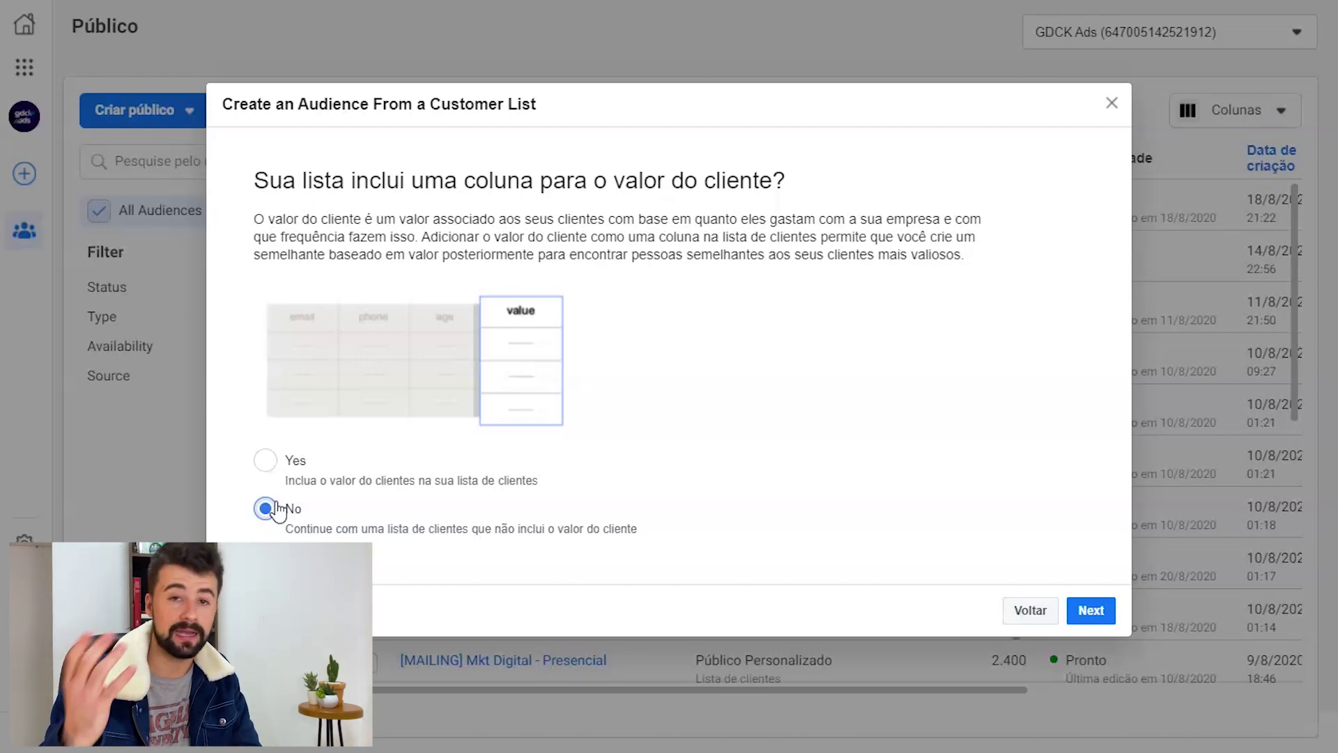
pyautogui.click(270, 463)
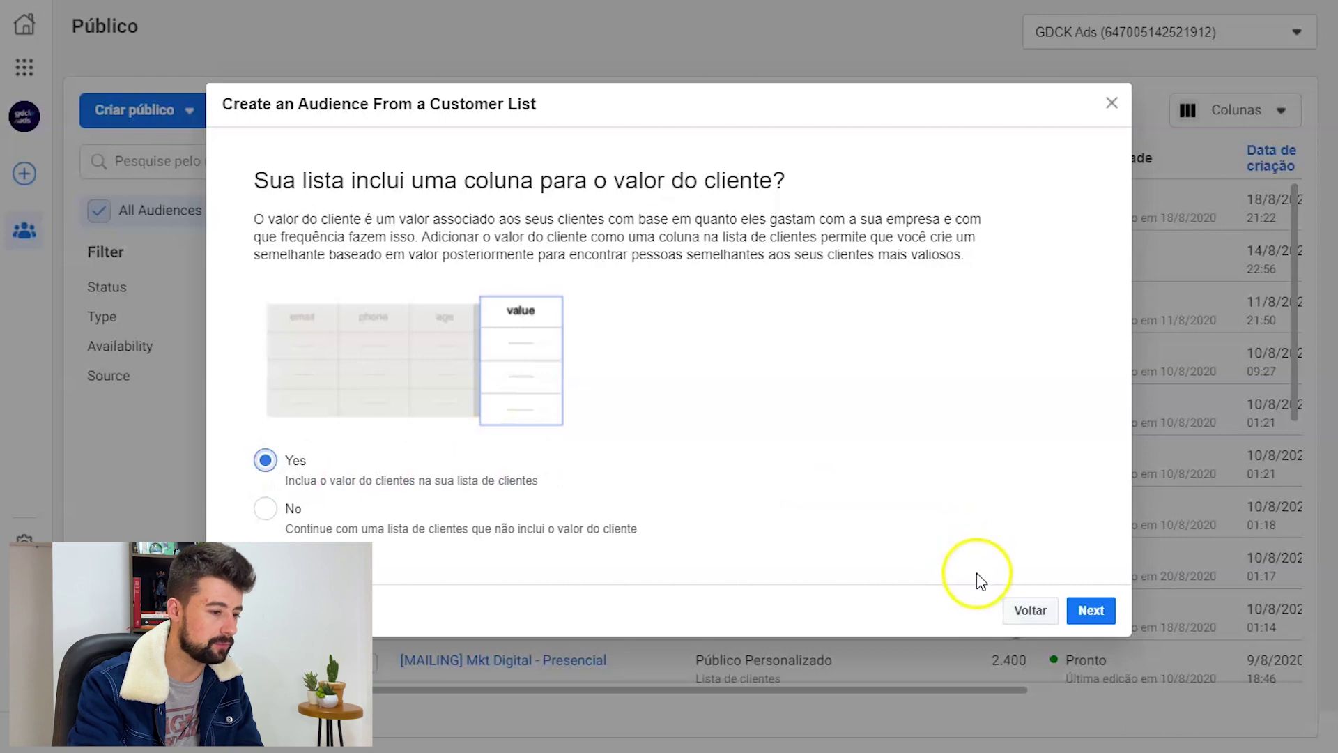
pyautogui.click(1085, 615)
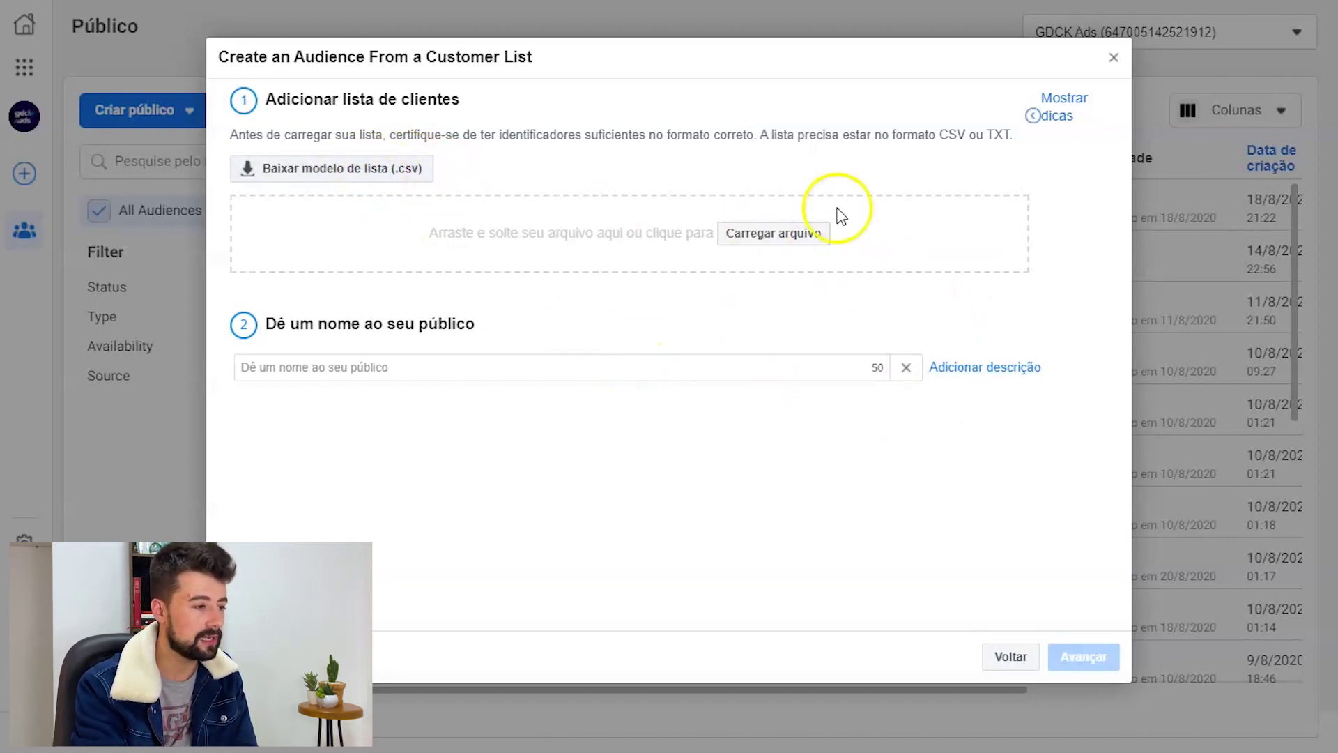
# Upload compras (2).csv as the customer list and name the audience "(Mailing) Compradores Loja Física"
pyautogui.click(791, 233)
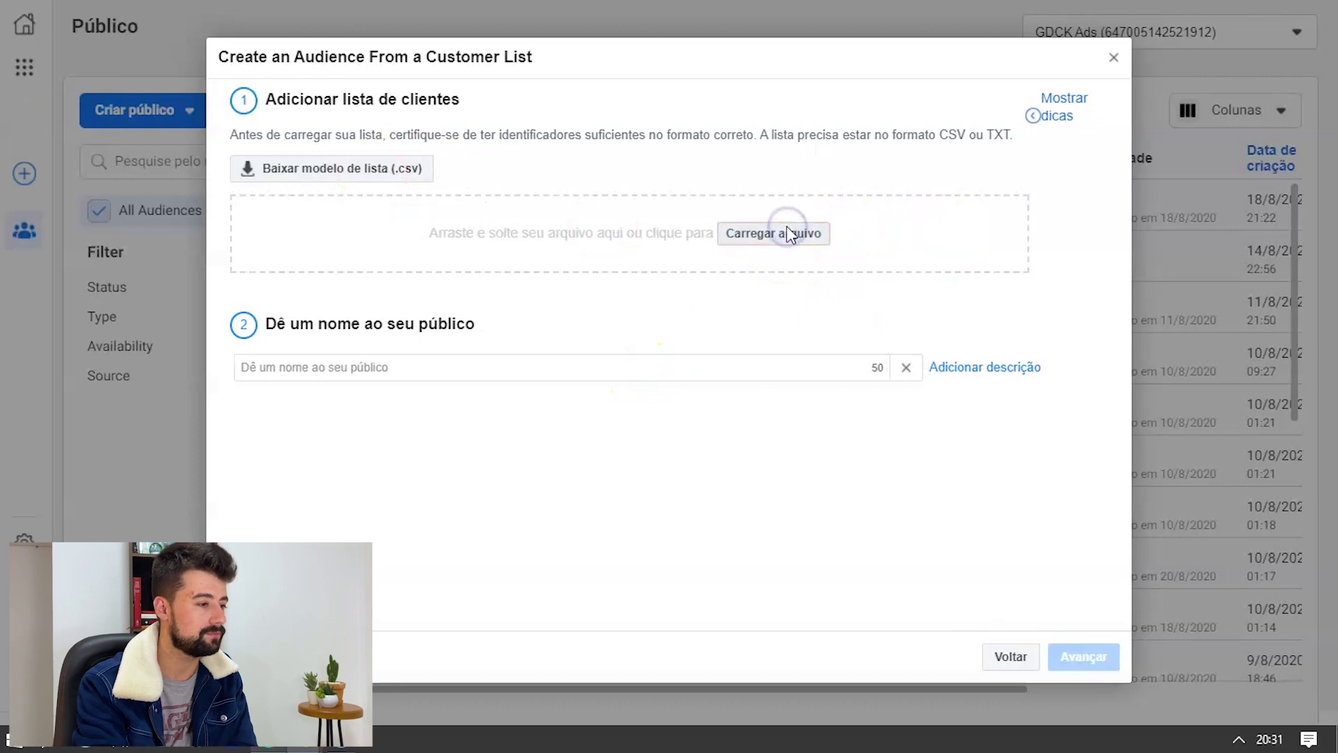
pyautogui.click(214, 163)
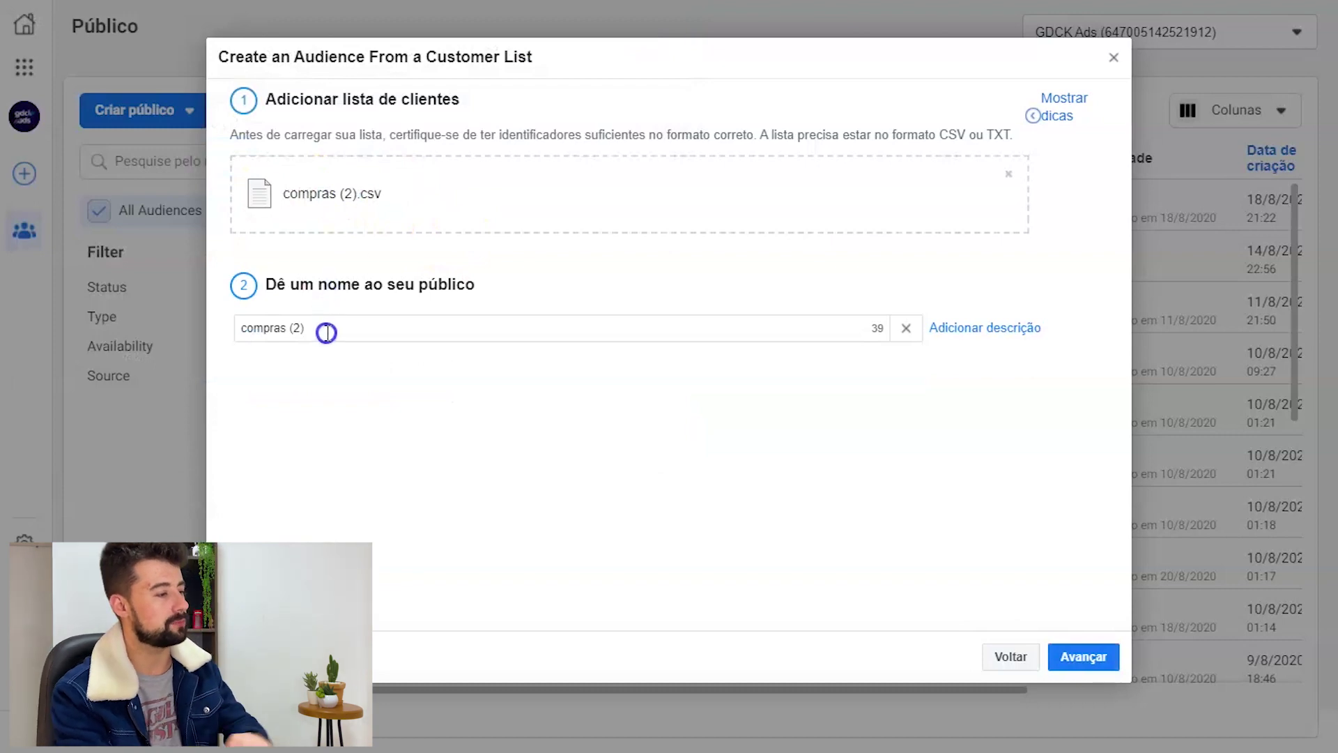
pyautogui.moveTo(326, 333); pyautogui.dragTo(234, 329)
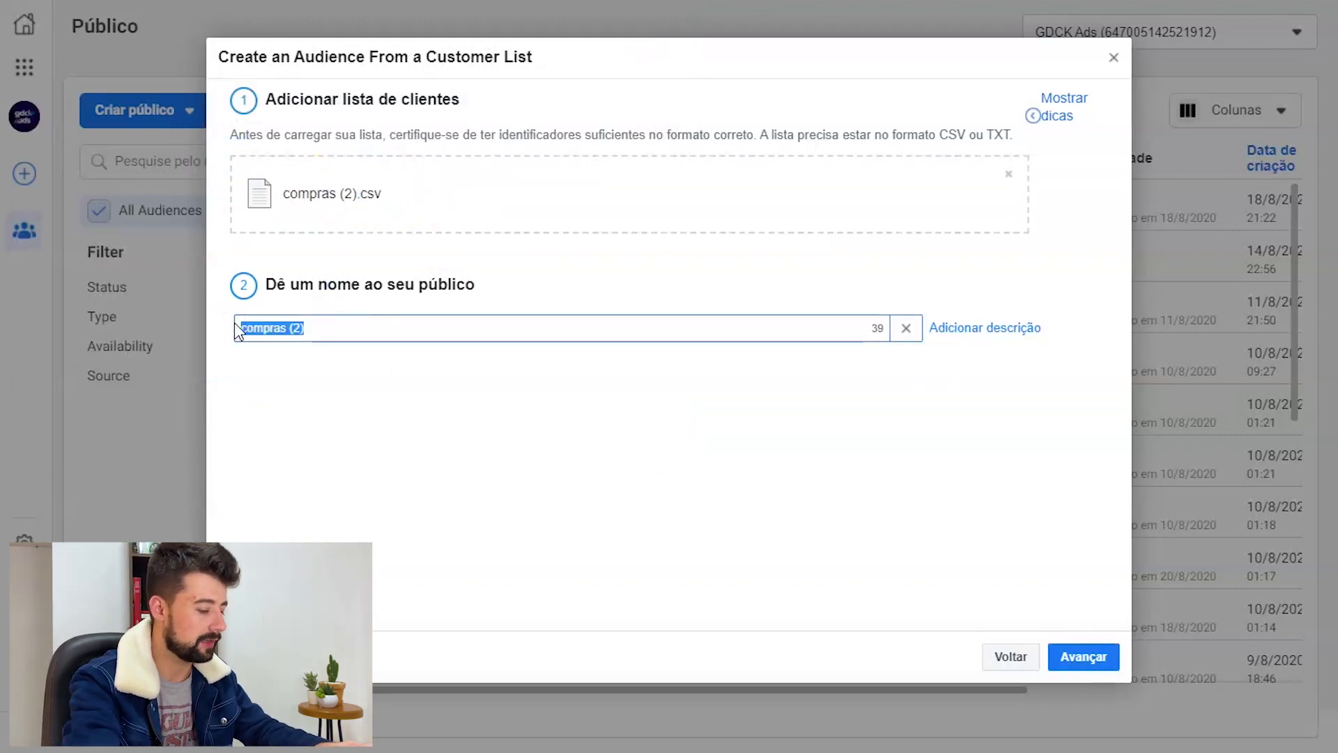
pyautogui.write('[Ma')
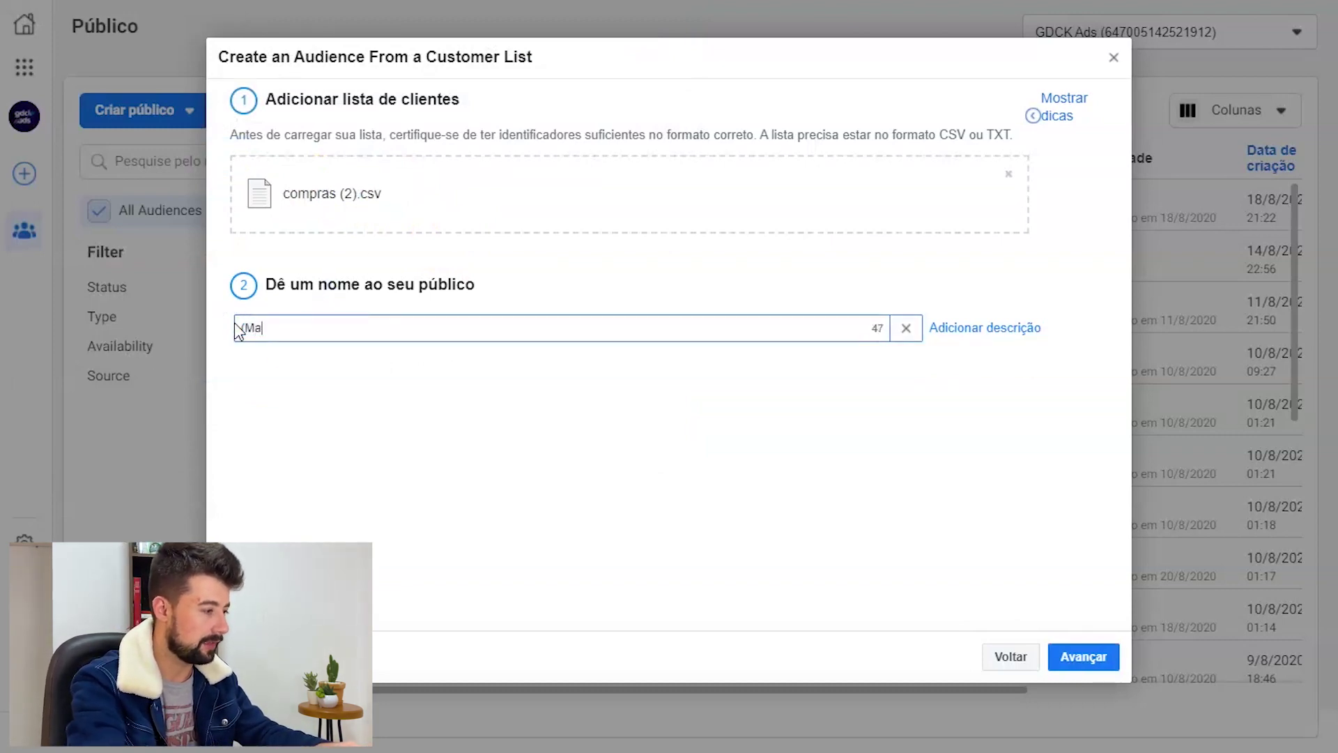
pyautogui.write('iling')
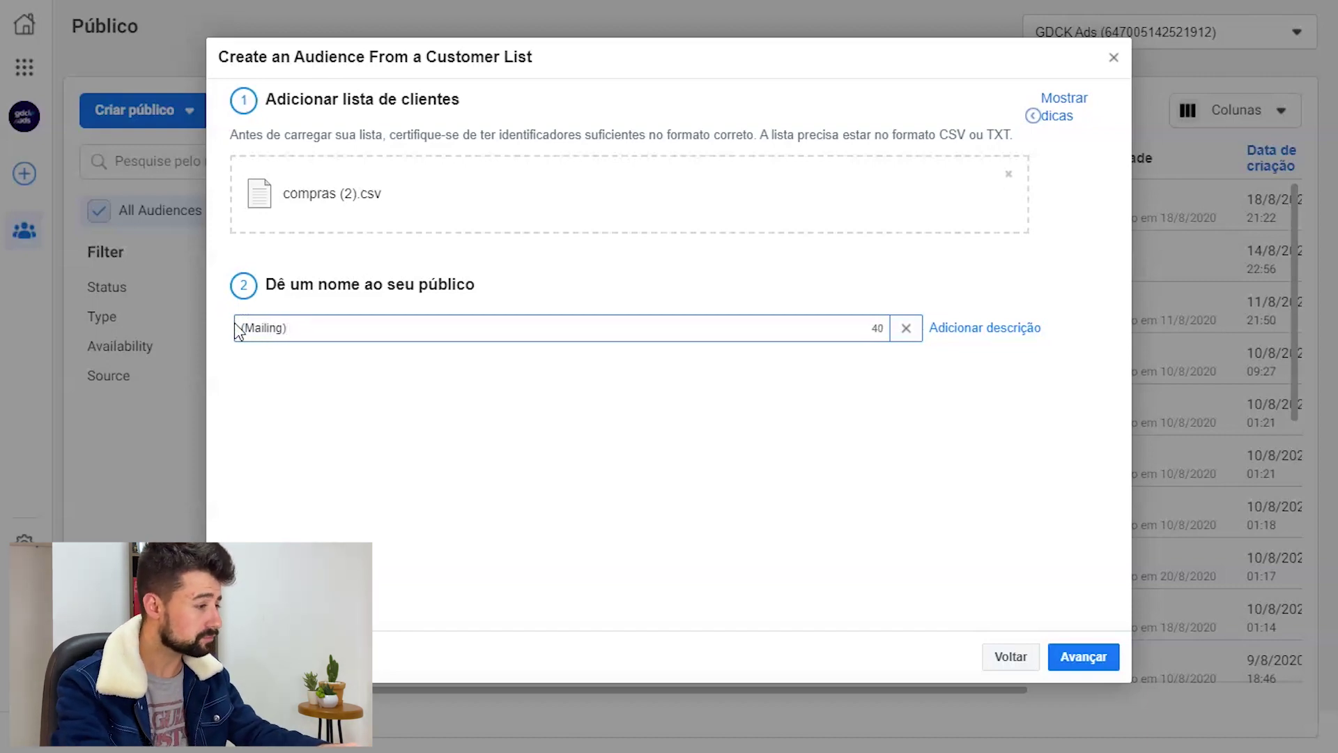
pyautogui.write('Compr')
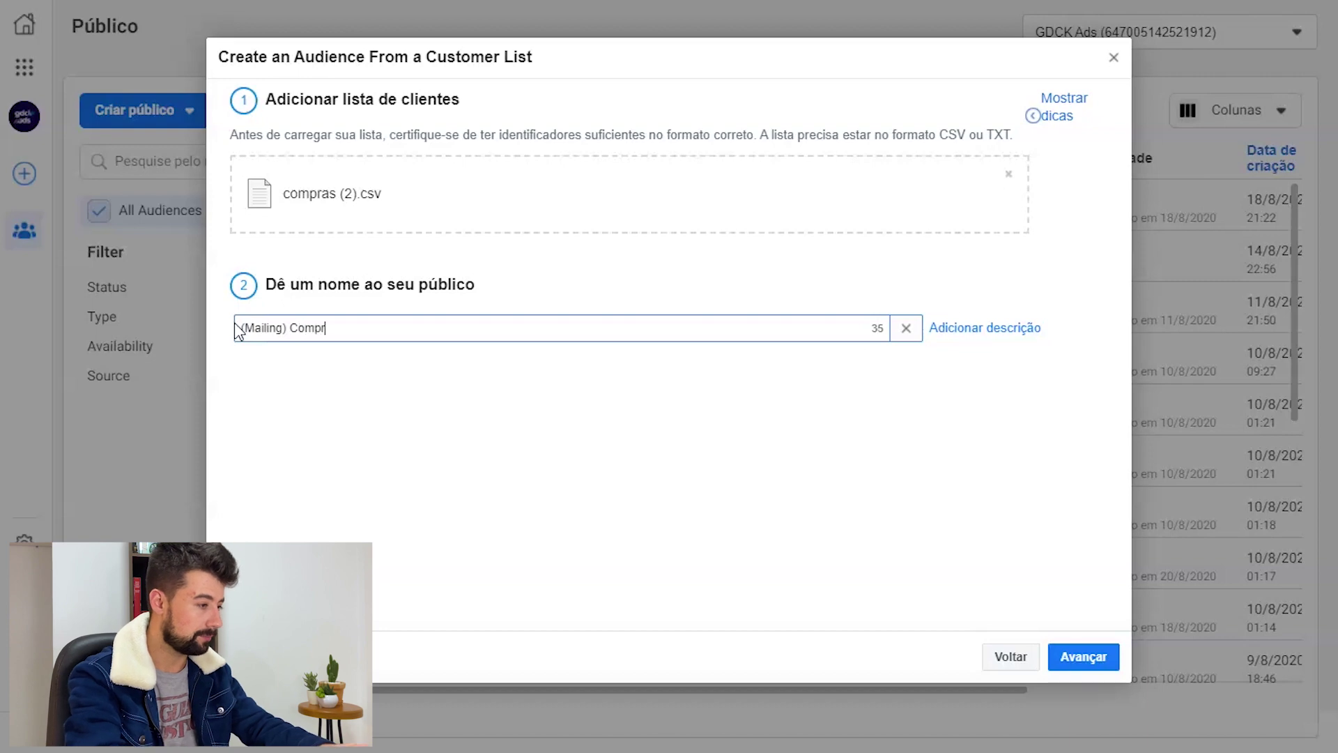
pyautogui.write('adores ')
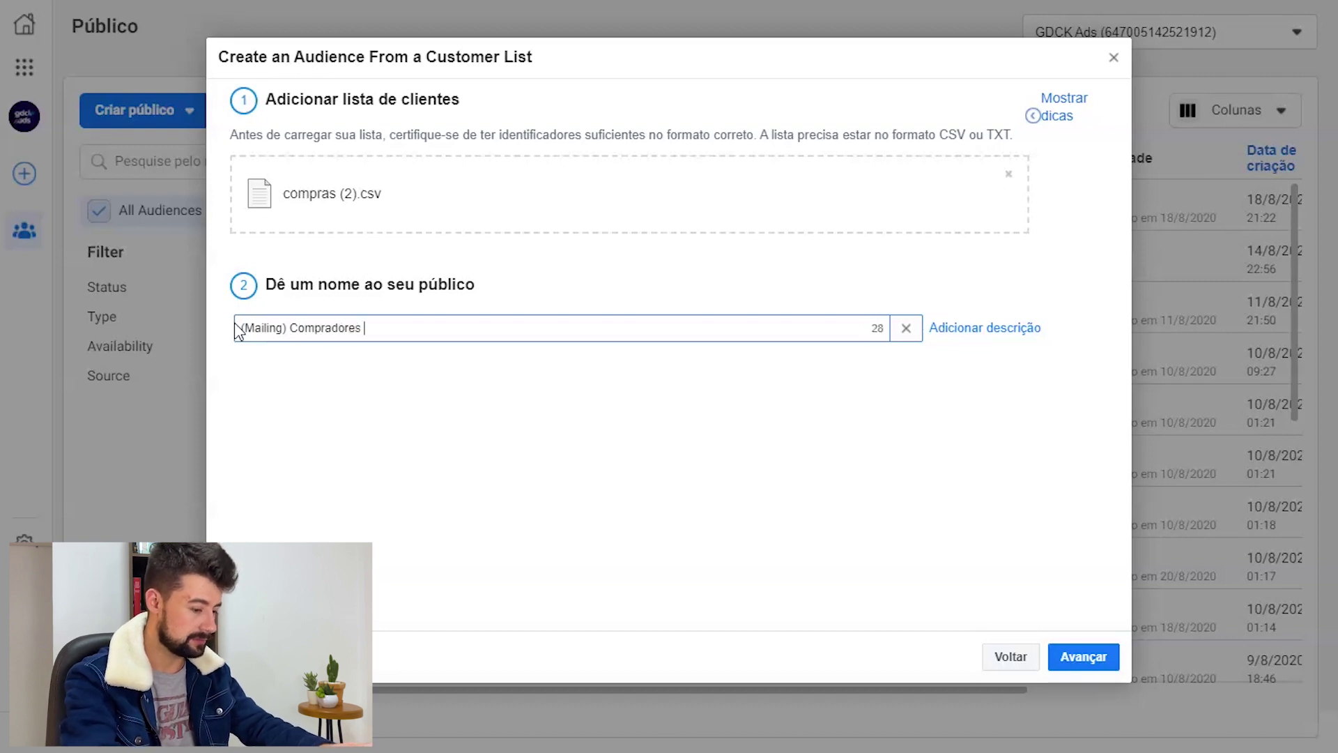
pyautogui.write('Loja Física')
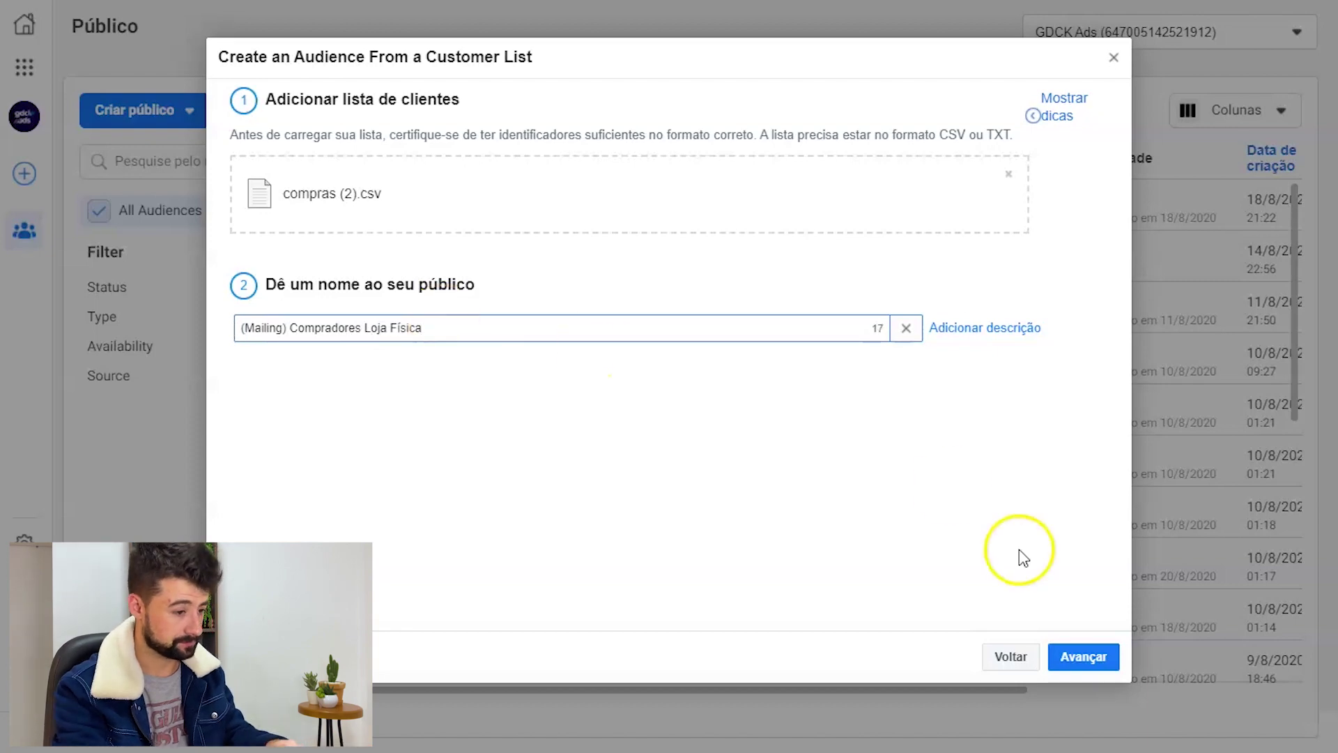
pyautogui.click(1082, 655)
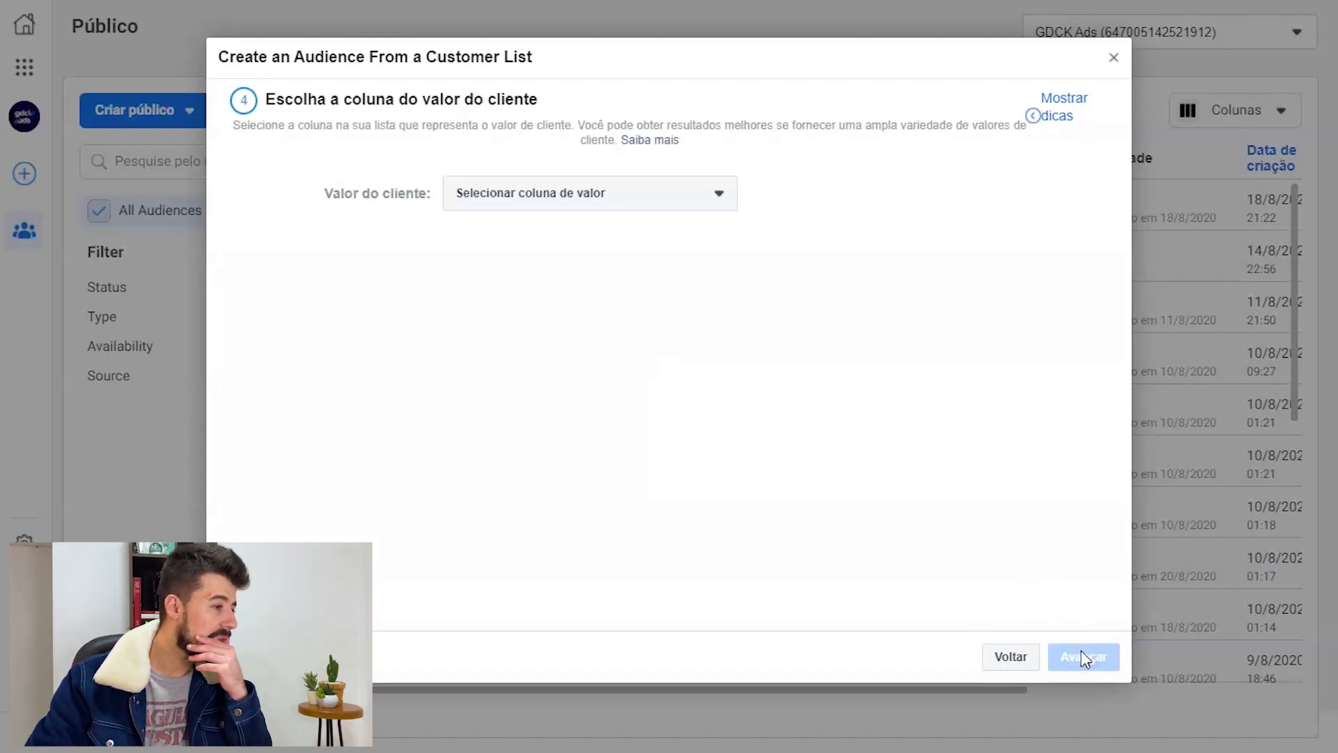
# Choose the "value" column of the list as the customer value and continue to identifier mapping
pyautogui.click(690, 208)
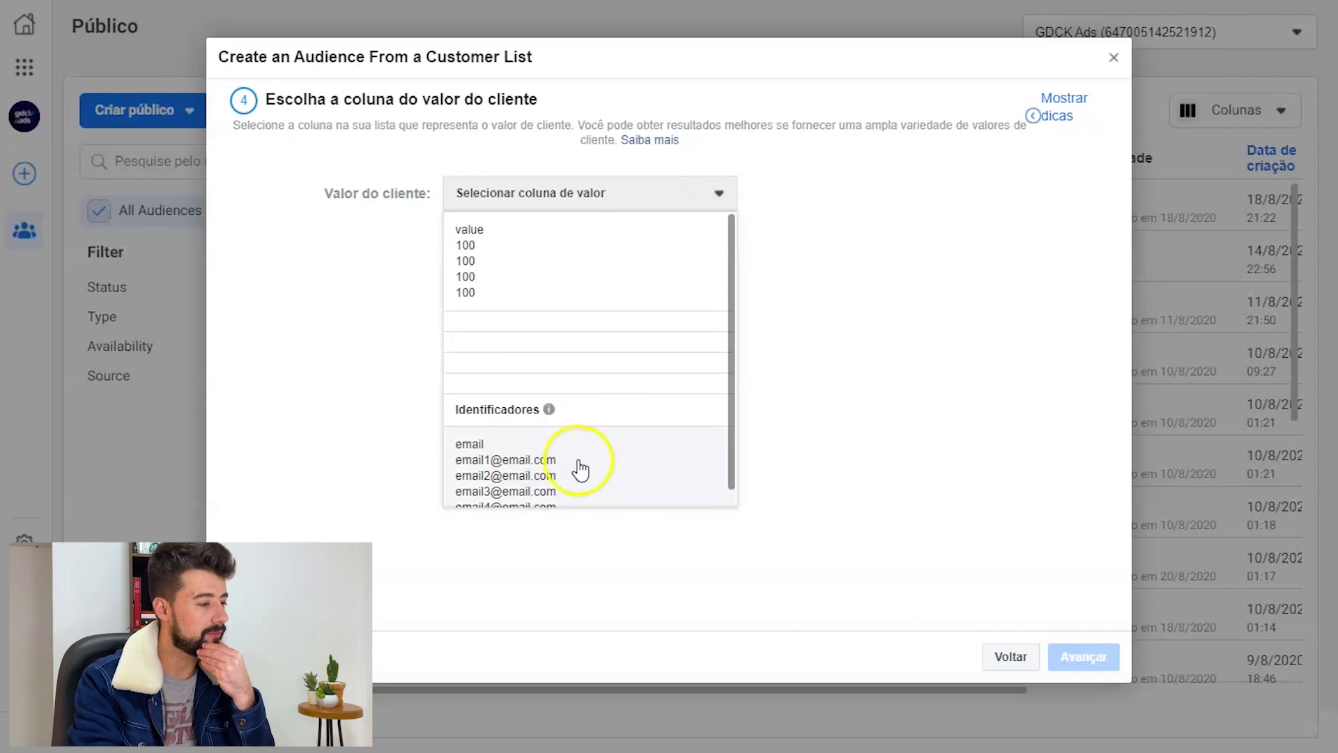
pyautogui.click(573, 283)
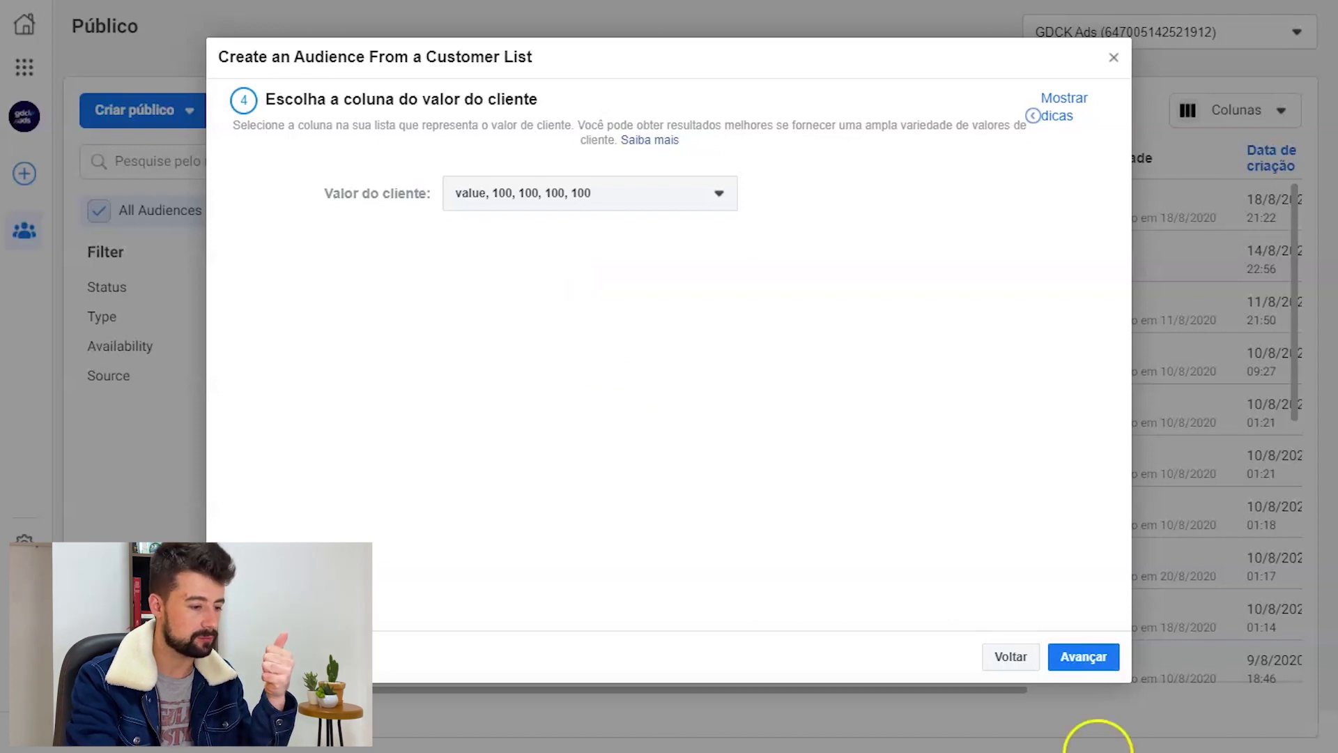
pyautogui.click(1081, 657)
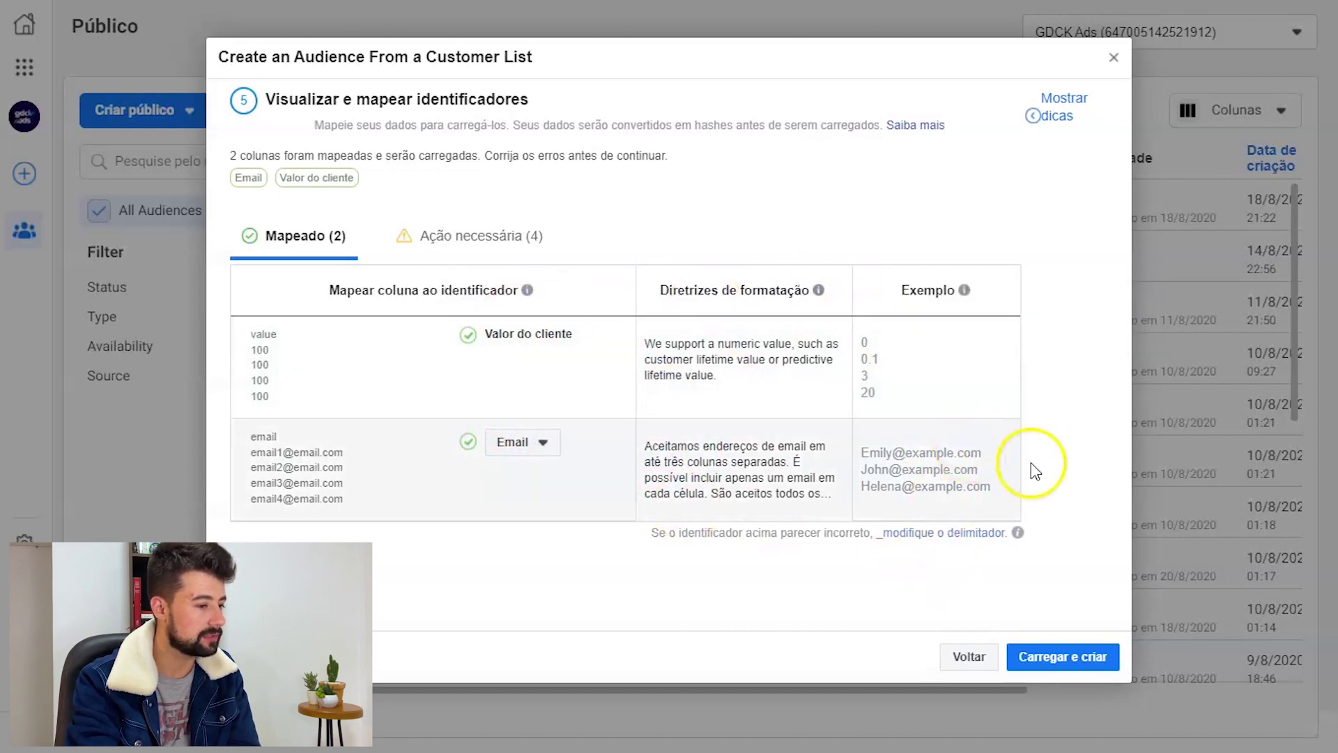
# Upload the list and create the audience with only the email and customer value columns mapped, leaving the other identifiers unmapped
pyautogui.click(1091, 655)
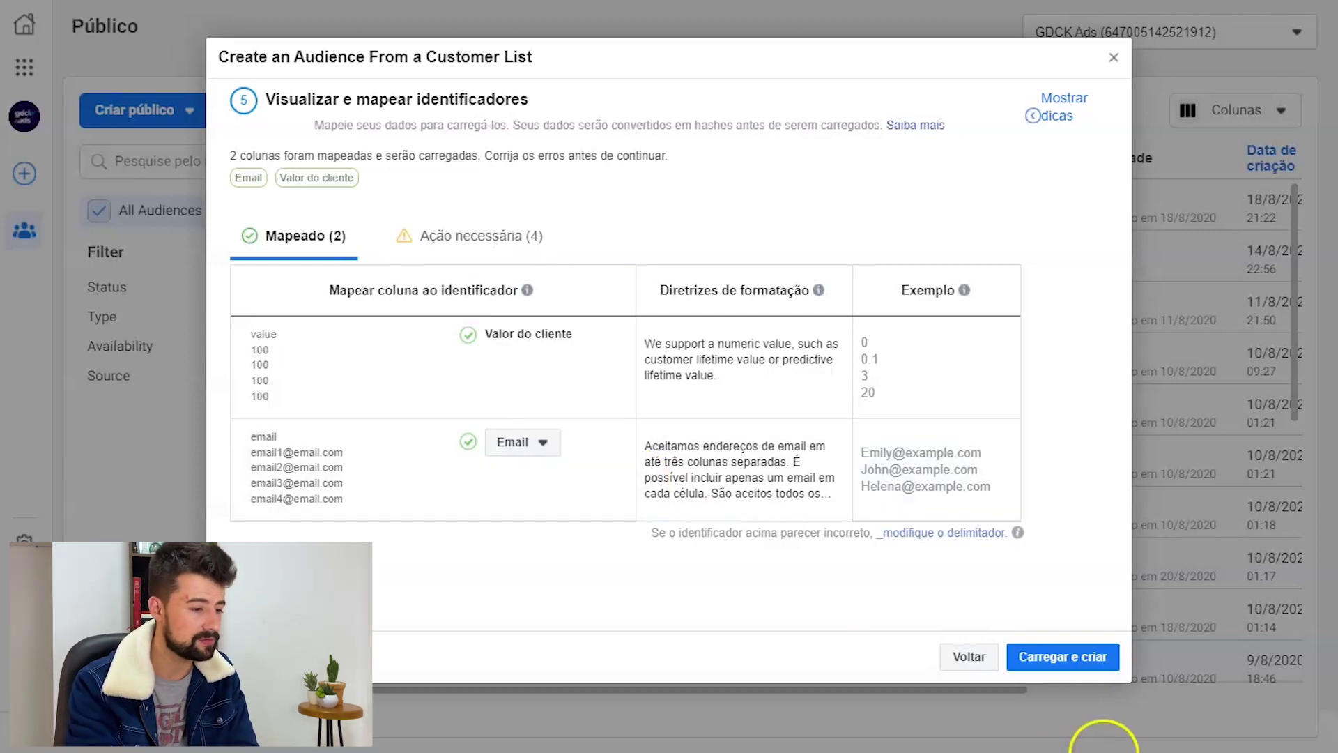
pyautogui.click(1045, 654)
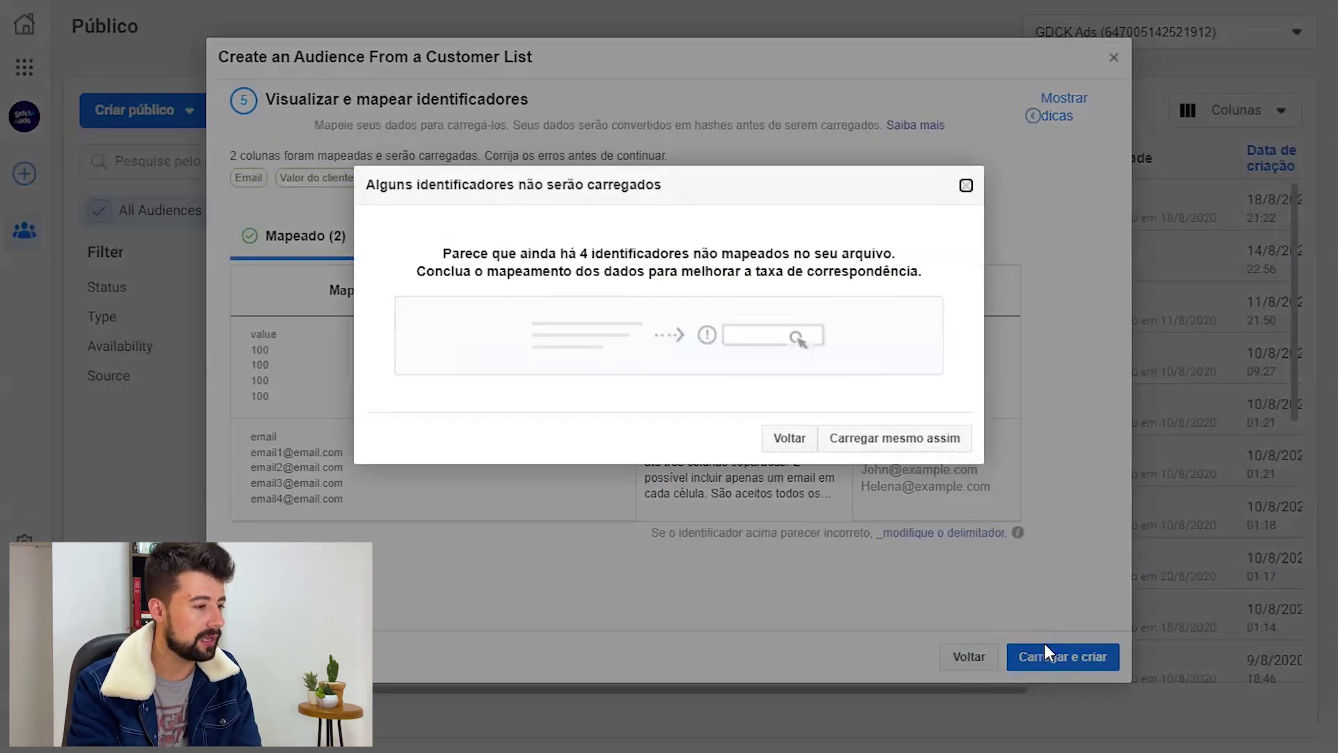
pyautogui.click(920, 437)
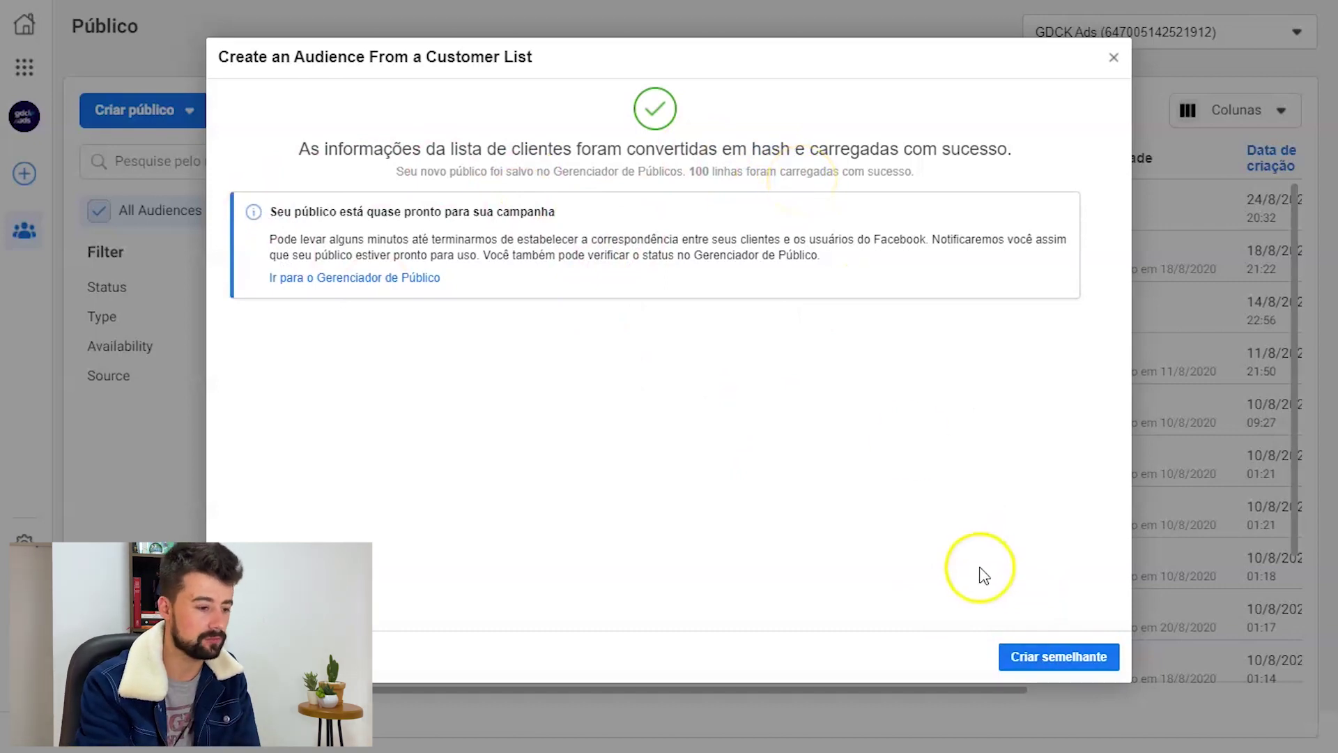
# Look over the lookalike audience form without creating one, and check the size note of the new Compradores Loja Física audience
pyautogui.click(1037, 662)
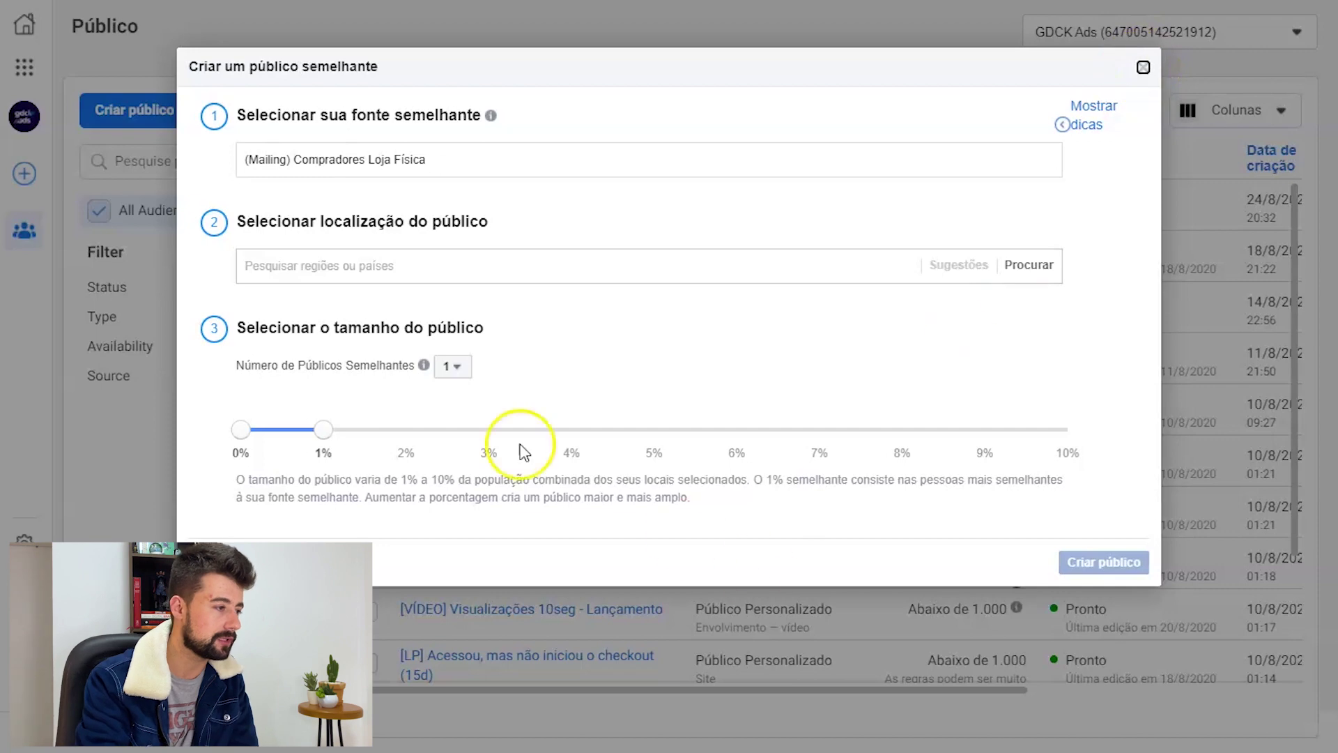
pyautogui.click(1144, 68)
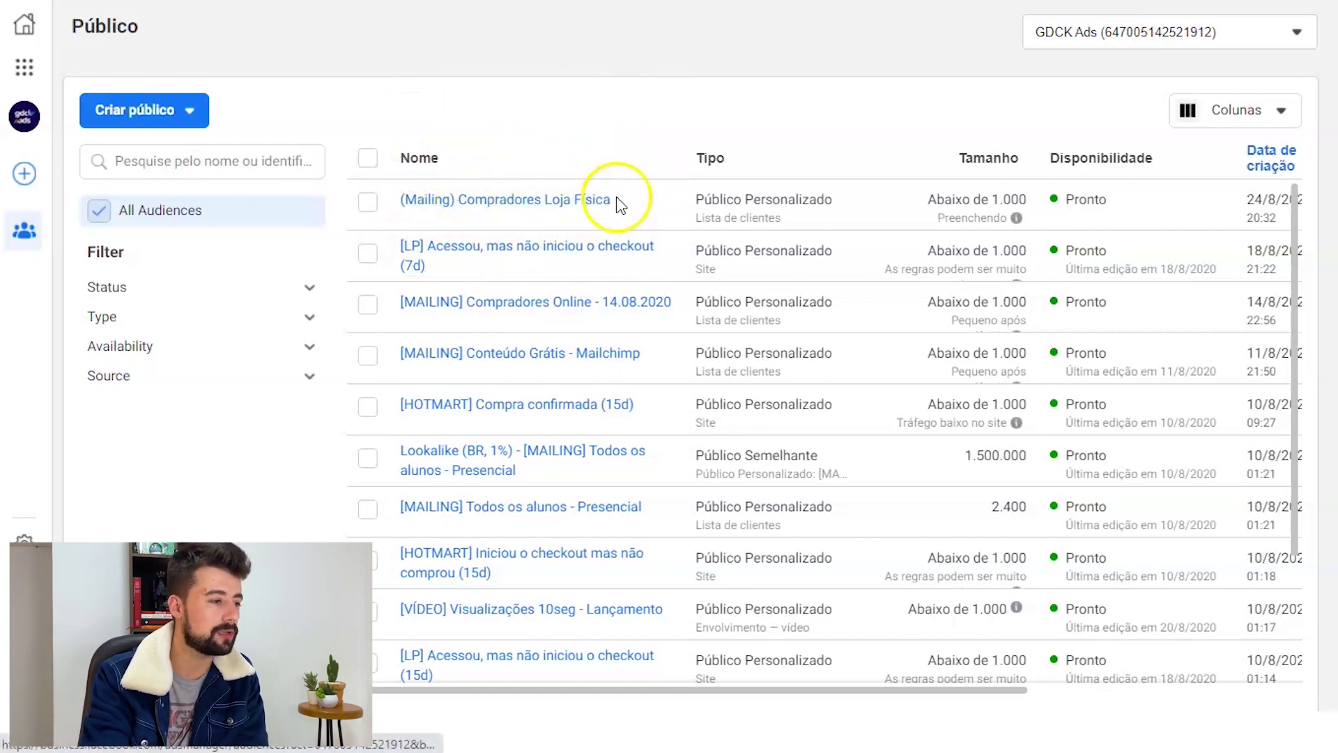
pyautogui.moveTo(1014, 219)
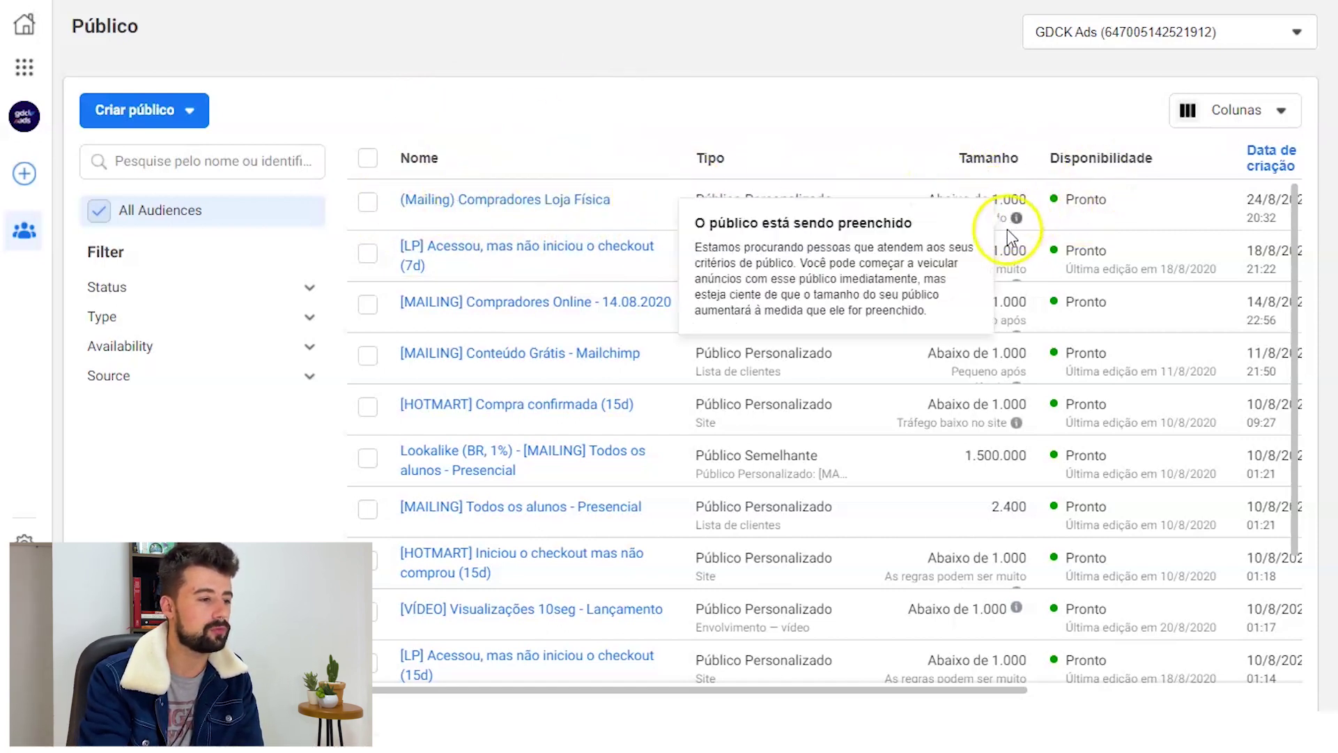